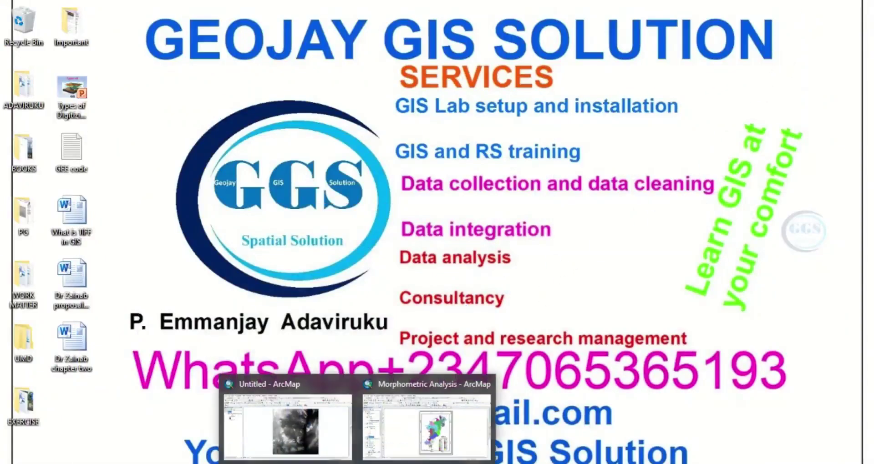
Step: Bring the 'Untitled - ArcMap' window with the grayscale Lokoja Okene Kabba elevation raster to the front
left_click(316, 446)
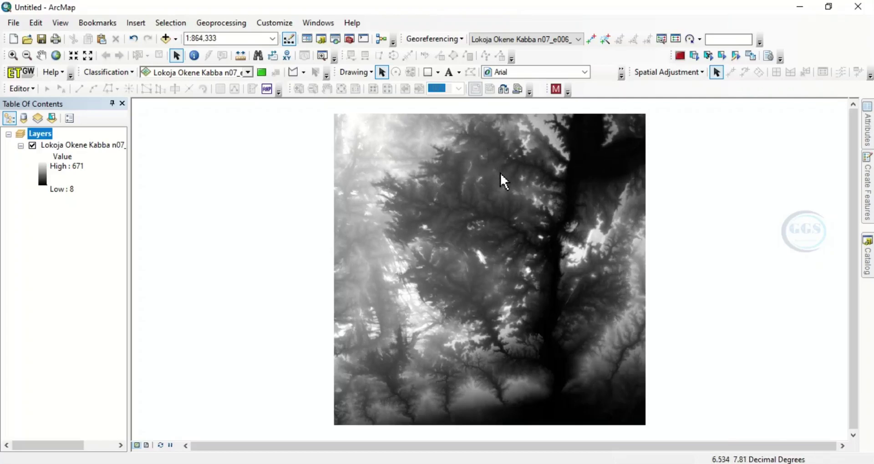
Step: Draw a rectangle graphic with the Rectangle tool over the upper-right part of the DEM
left_click(428, 73)
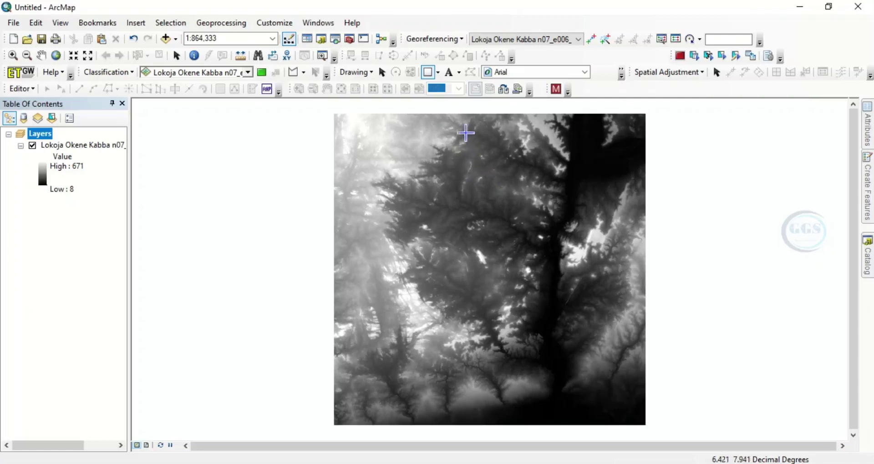
left_click_drag(444, 125, 640, 318)
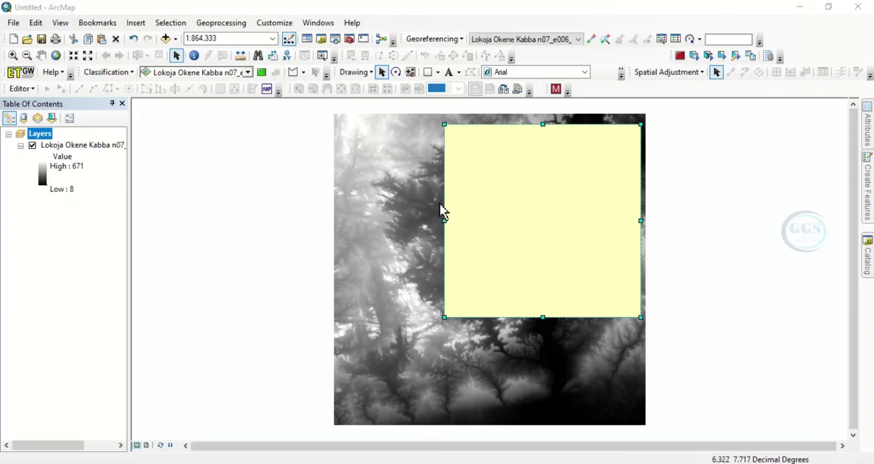
Step: Export the elevation raster, clipped to the selected graphic, as DEM.tif in EXERCISE and add it to the map
left_click(69, 146)
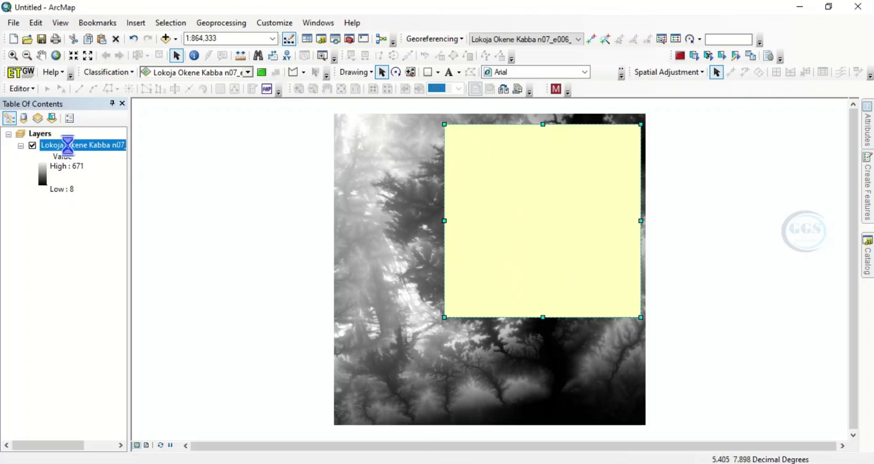
right_click(69, 147)
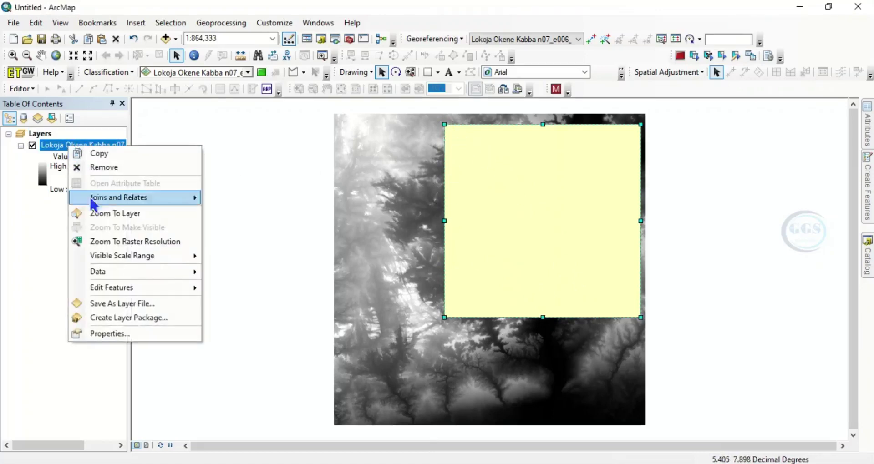
mouse_move(114, 272)
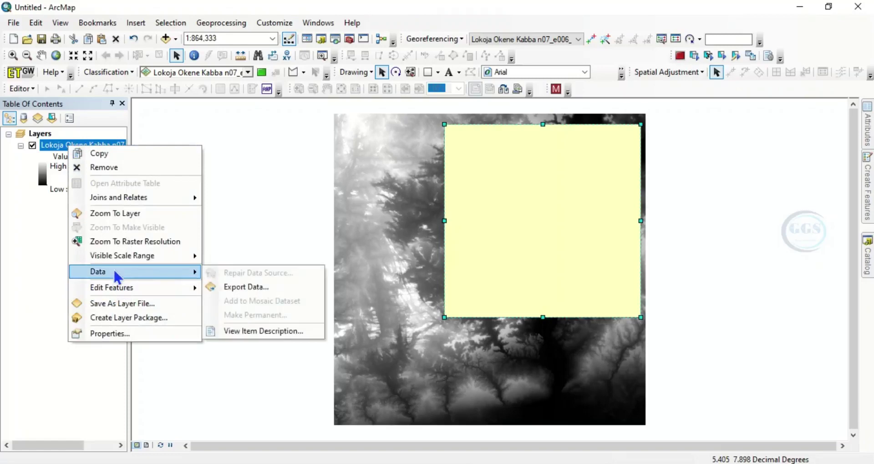
left_click(254, 289)
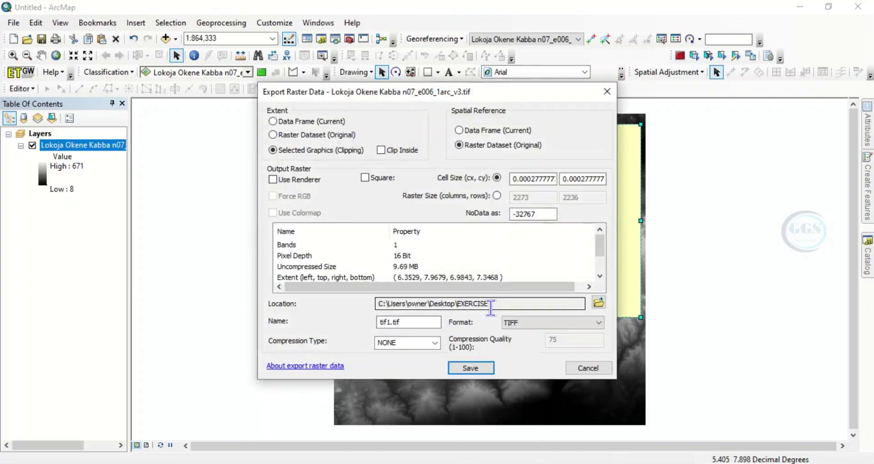
left_click(389, 323)
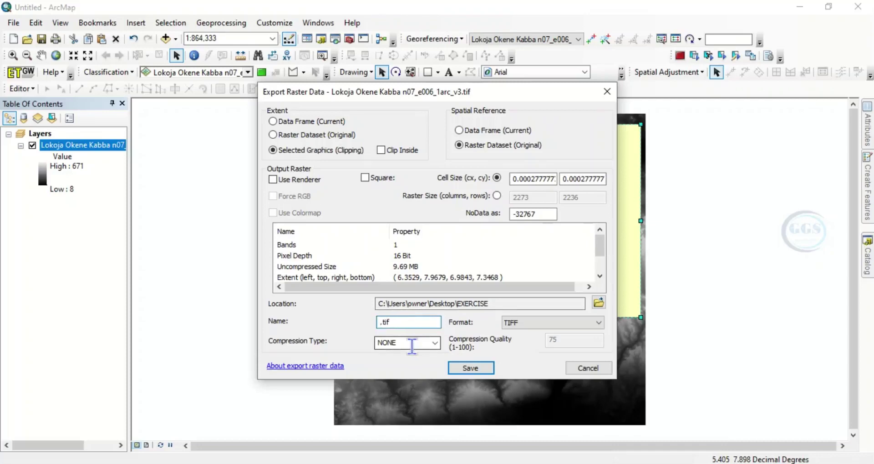
type("DEM")
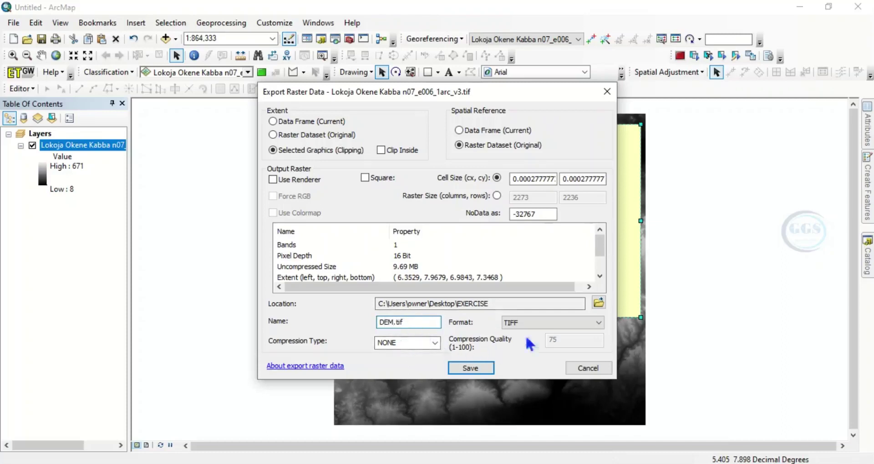
left_click(472, 371)
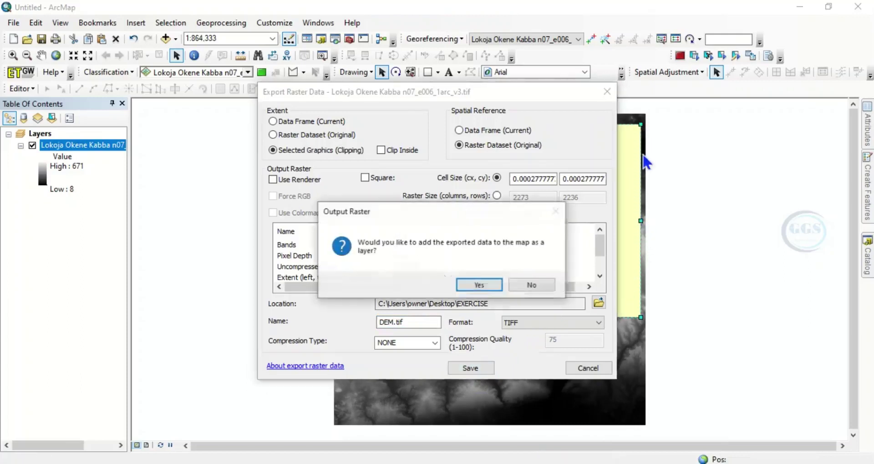
left_click(476, 285)
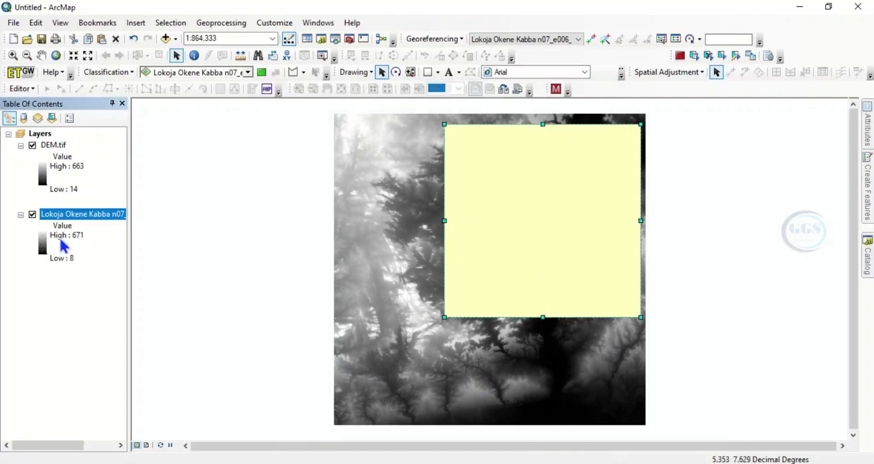
Step: Hide the original Lokoja elevation layer and delete the yellow rectangle graphic
left_click(32, 215)
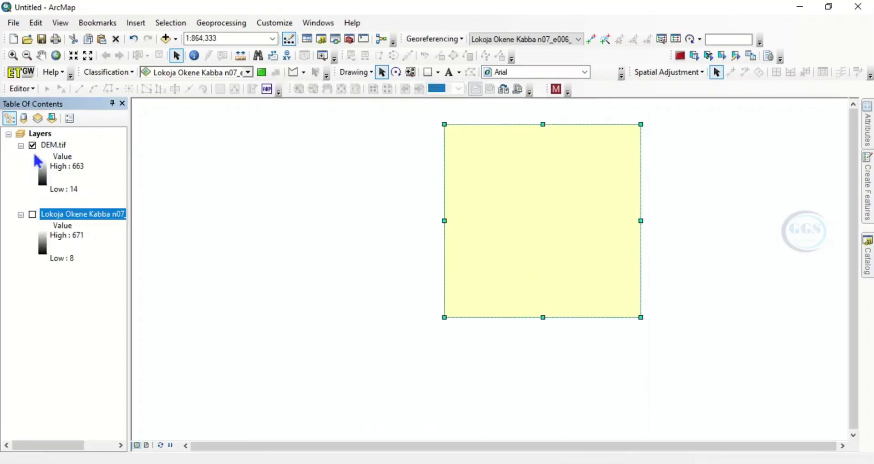
right_click(552, 135)
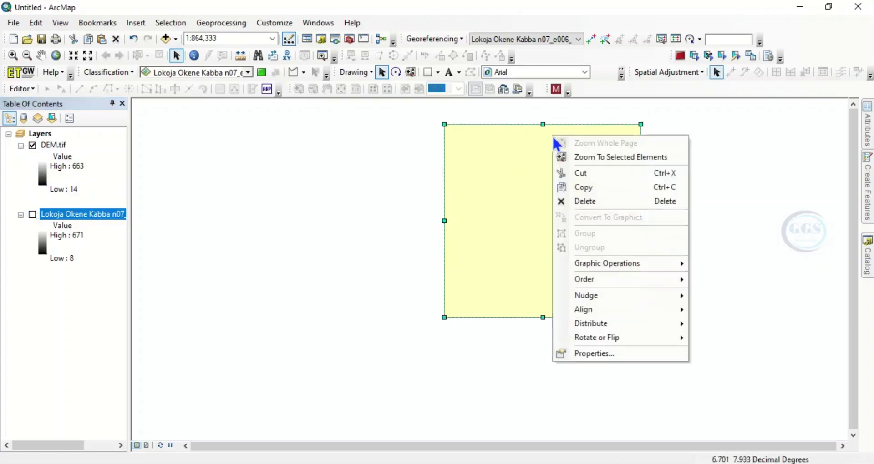
left_click(590, 202)
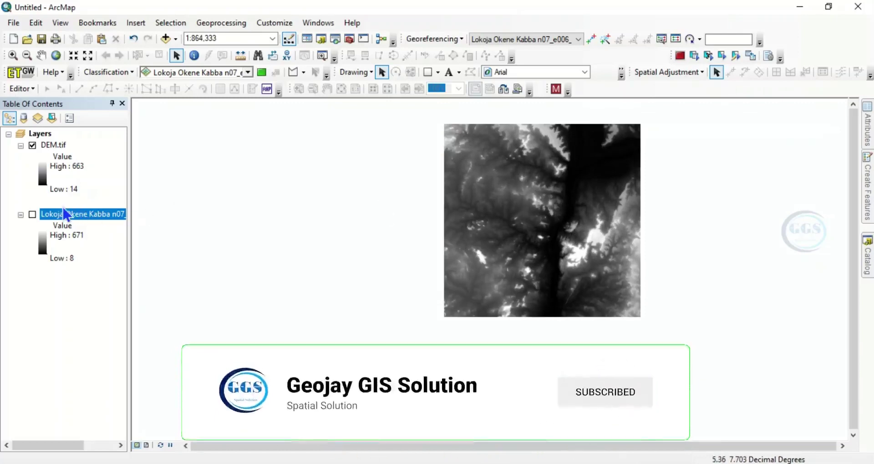
right_click(59, 151)
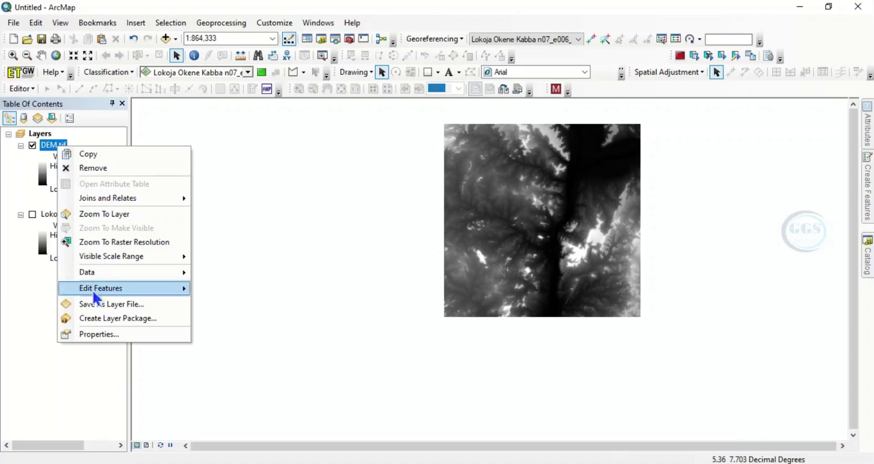
left_click(104, 336)
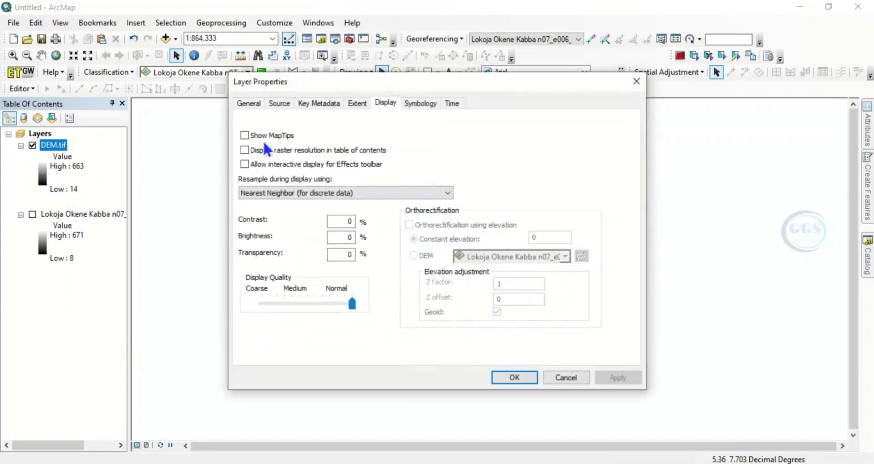
left_click(272, 102)
scroll(391, 194, "down", 3)
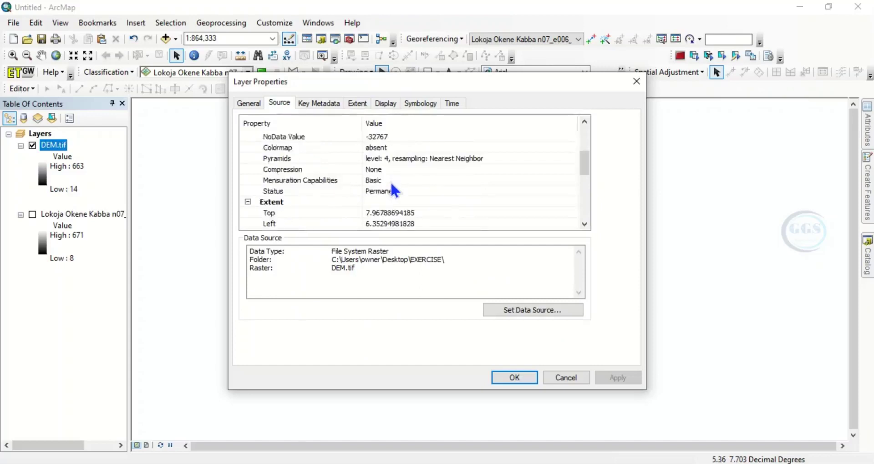
scroll(394, 192, "up", 2)
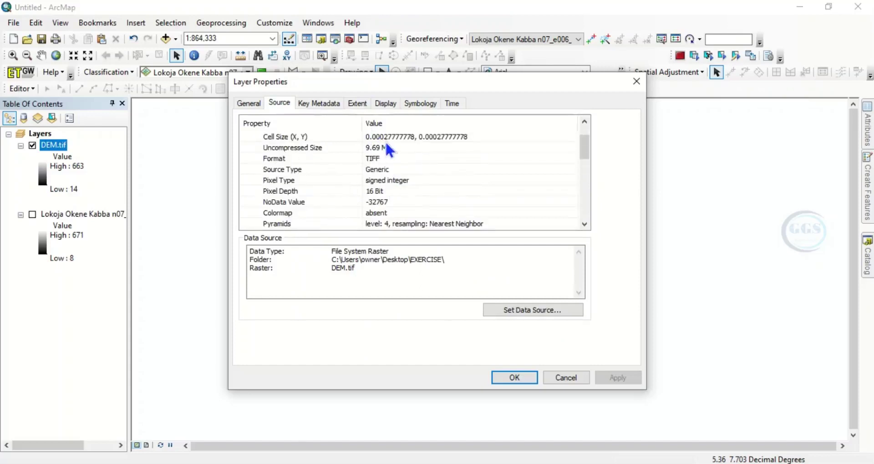
scroll(397, 155, "down", 1)
scroll(394, 182, "down", 6)
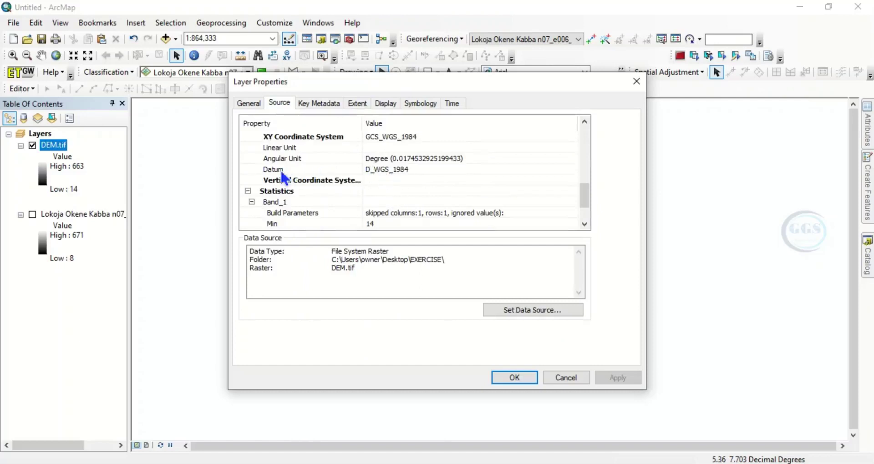
scroll(412, 203, "down", 1)
scroll(408, 205, "up", 2)
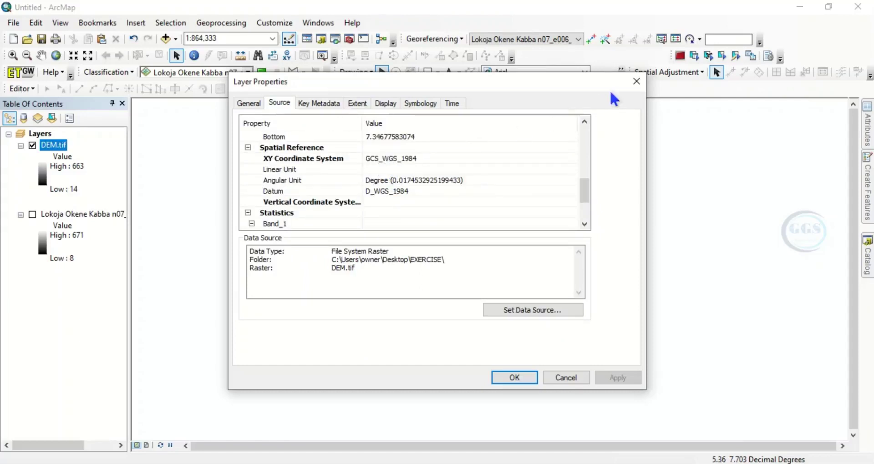
left_click(637, 82)
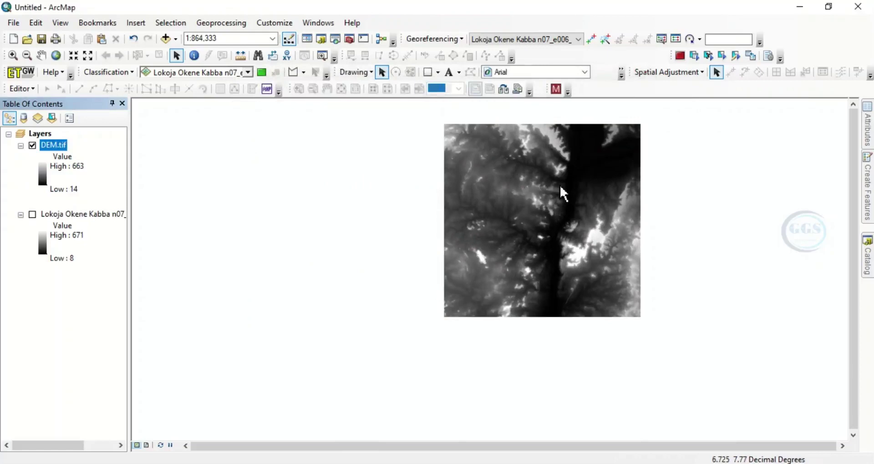
Step: Open Project Raster from ArcToolbox under Data Management Tools > Projections and Transformations > Raster
left_click(349, 39)
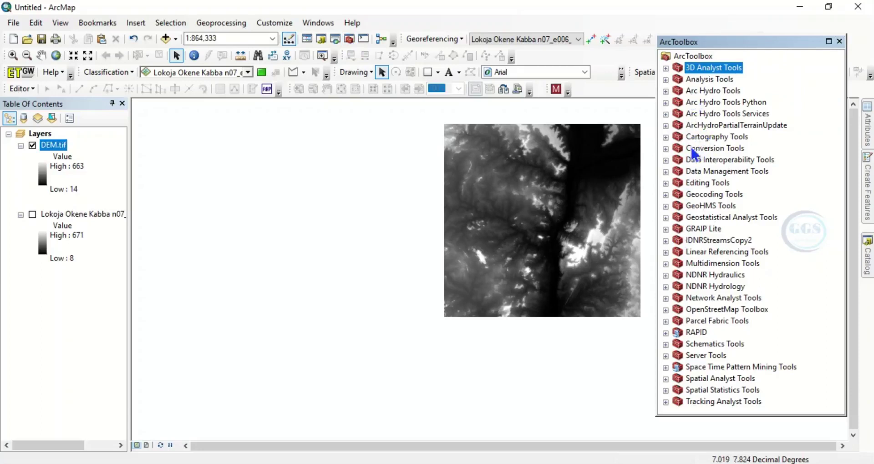
left_click(666, 172)
scroll(699, 223, "down", 2)
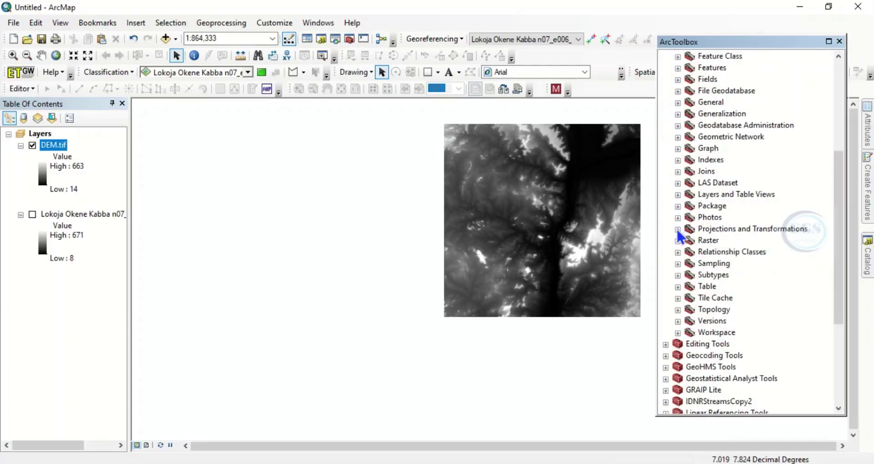
left_click(678, 229)
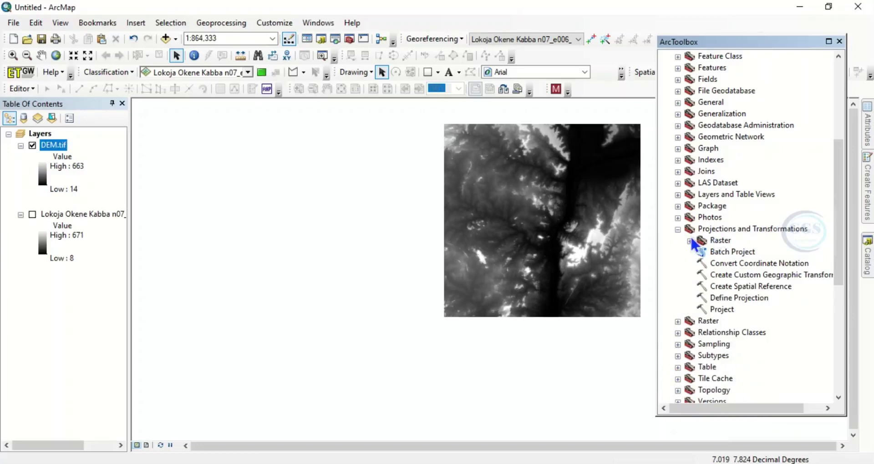
left_click(690, 241)
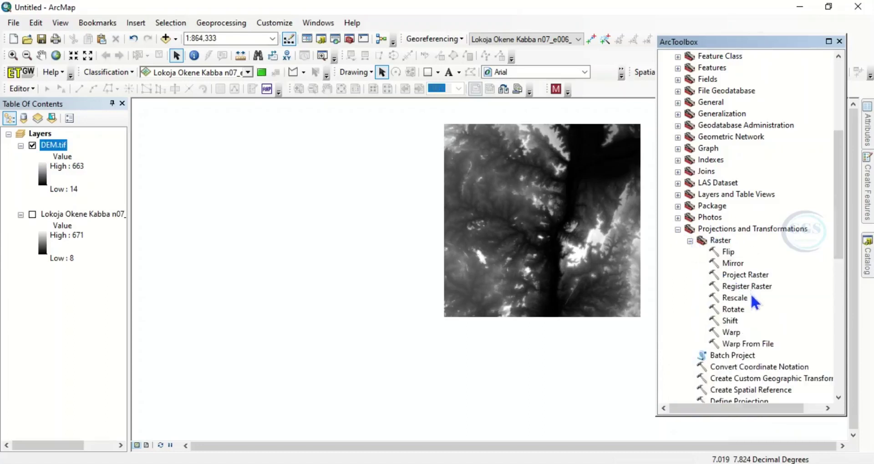
left_click(745, 276)
right_click(745, 276)
left_click(776, 87)
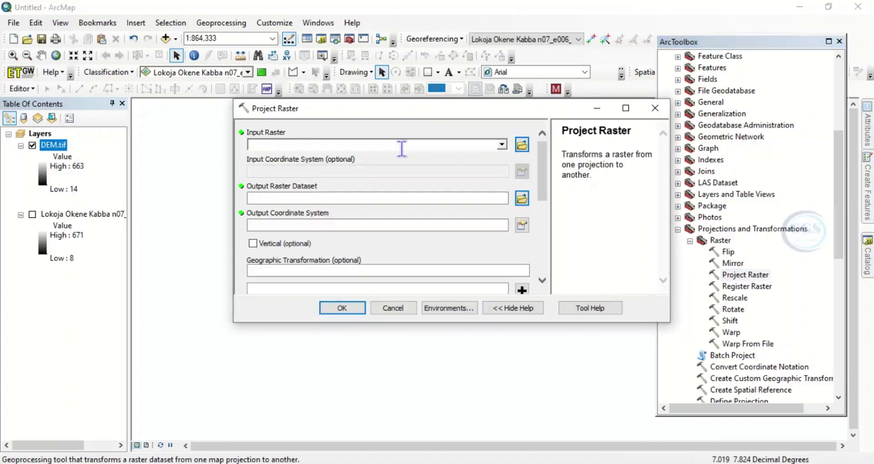
Step: Set DEM.tif as the input raster and EXERCISE\DEMpro as the output raster
left_click(501, 145)
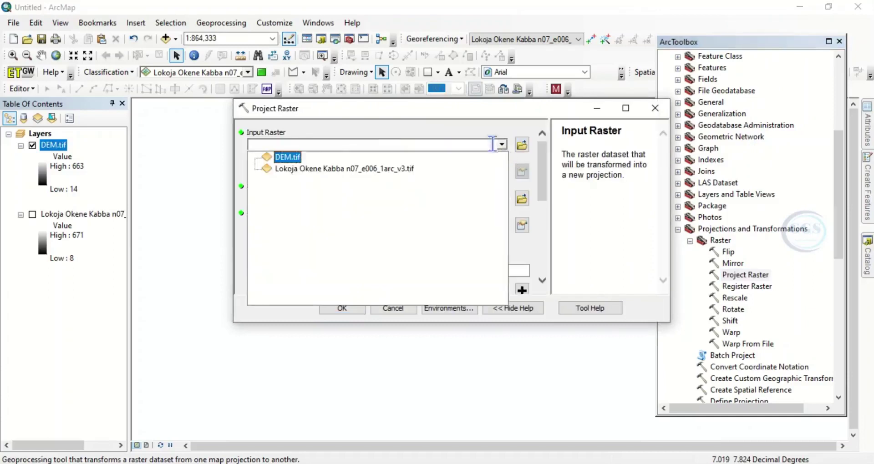
left_click(287, 157)
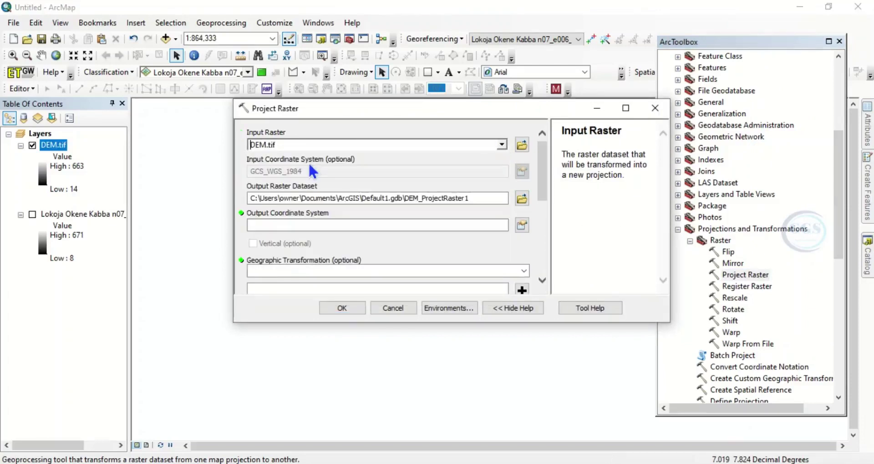
left_click(522, 200)
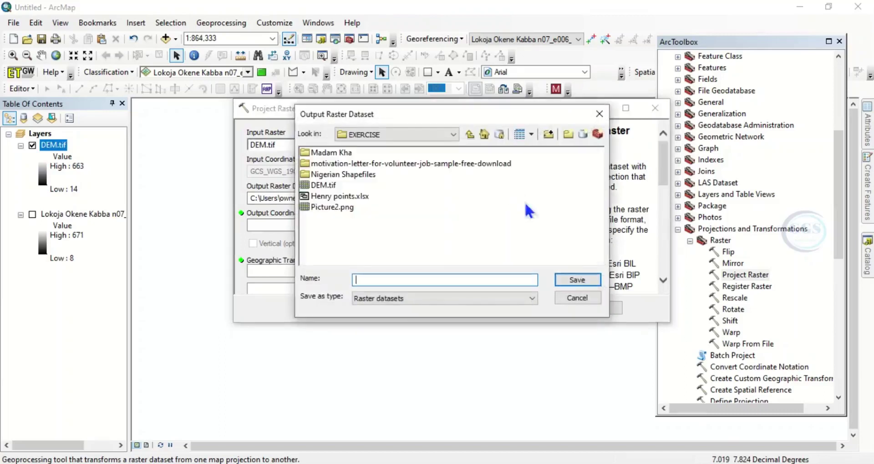
left_click(324, 185)
left_click(383, 280)
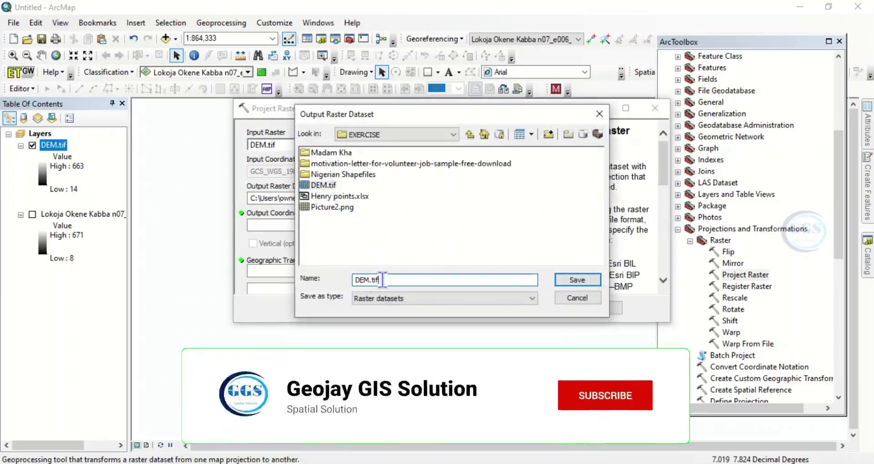
key("BackSpace")
key("BackSpace")
key("BackSpace")
key("BackSpace")
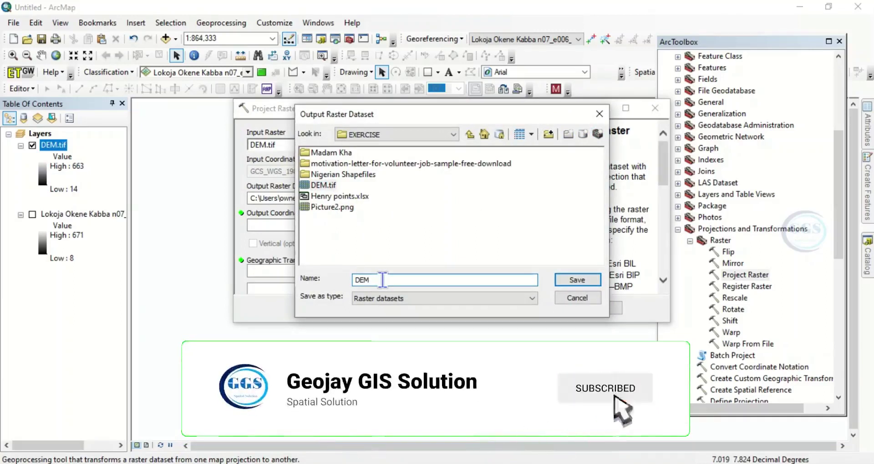
type("pro")
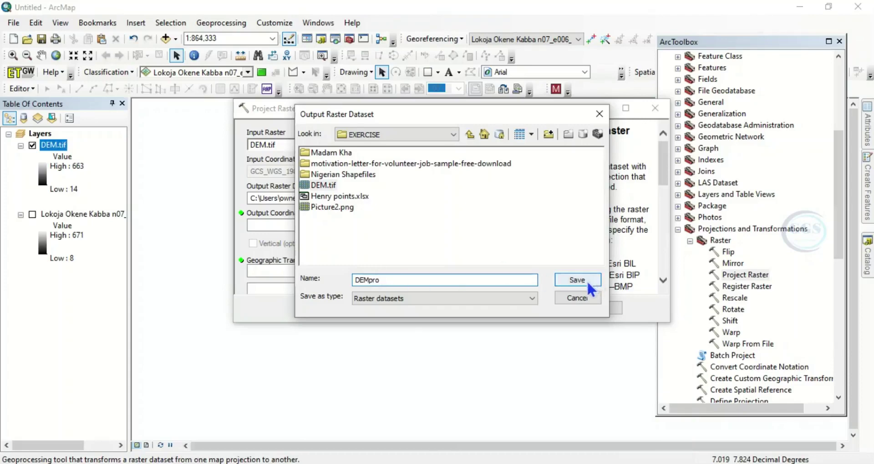
left_click(589, 280)
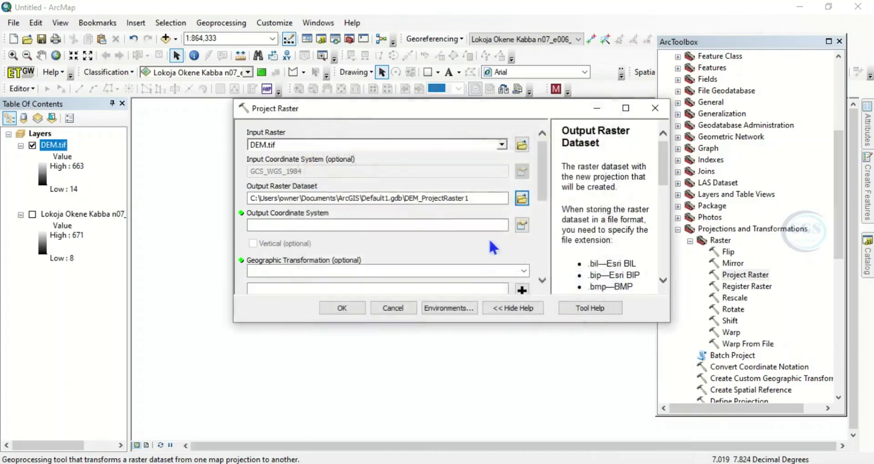
Step: Set the output coordinate system to WGS 1984 UTM Zone 32N
left_click(522, 225)
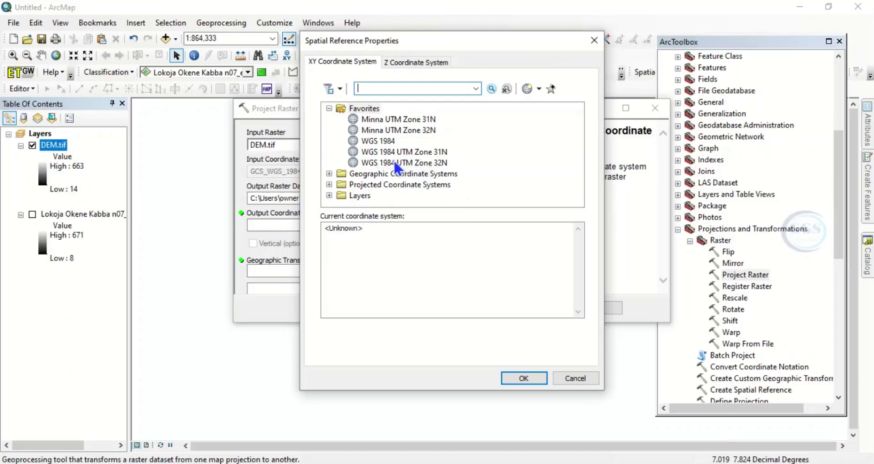
left_click(425, 164)
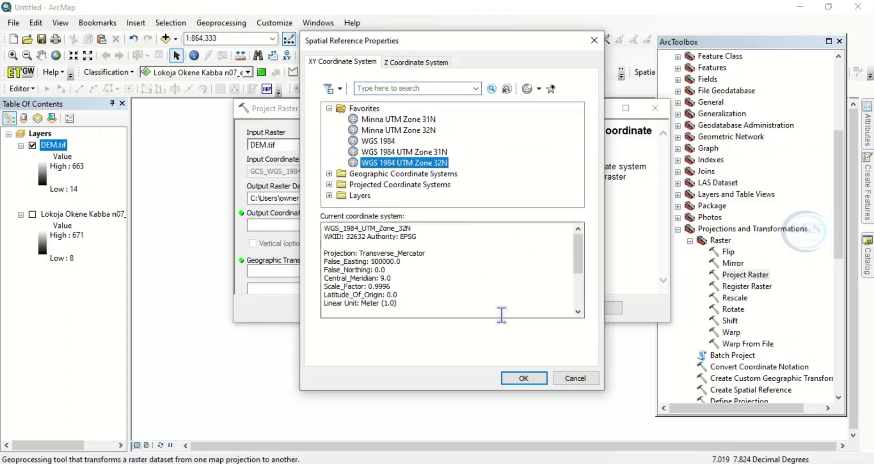
left_click(523, 379)
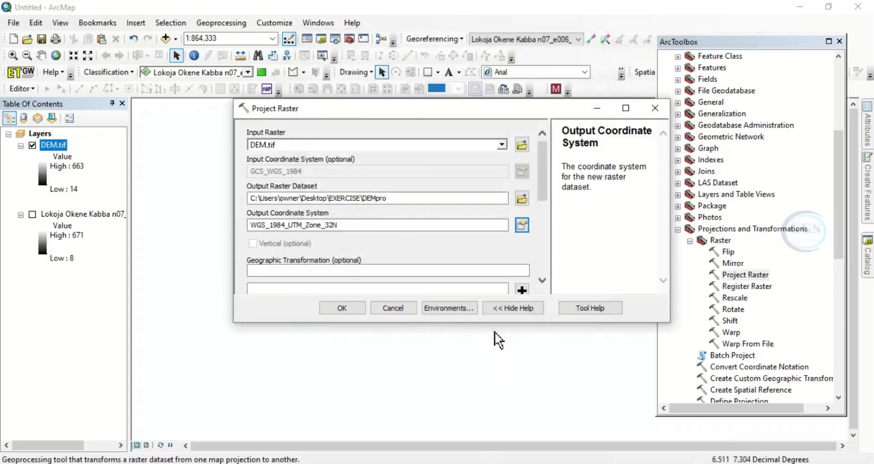
Step: Run Project Raster to create the DEMpro layer, then hide the DEM.tif layer
left_click(349, 308)
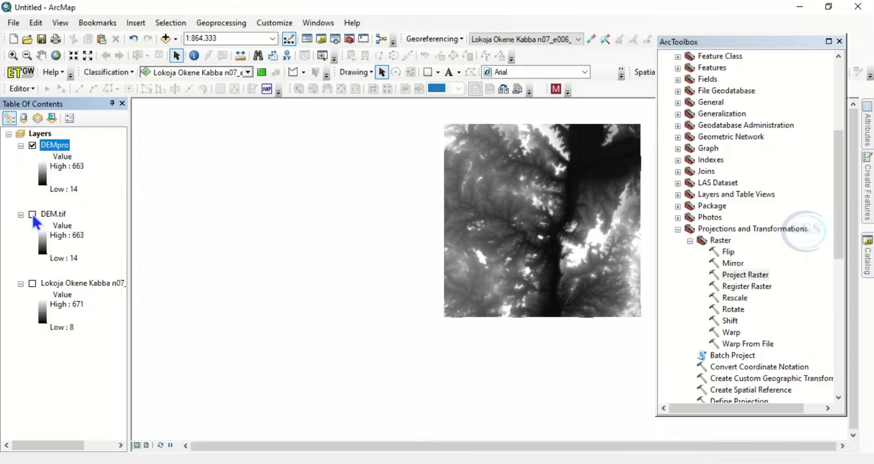
left_click(31, 214)
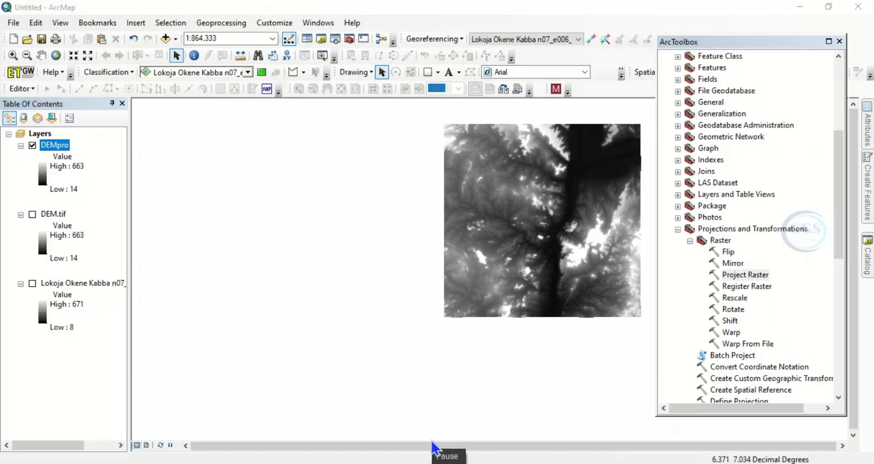
Step: Open the Raster to TIN tool from 3D Analyst Tools > Conversion > From Raster
scroll(724, 188, "up", 5)
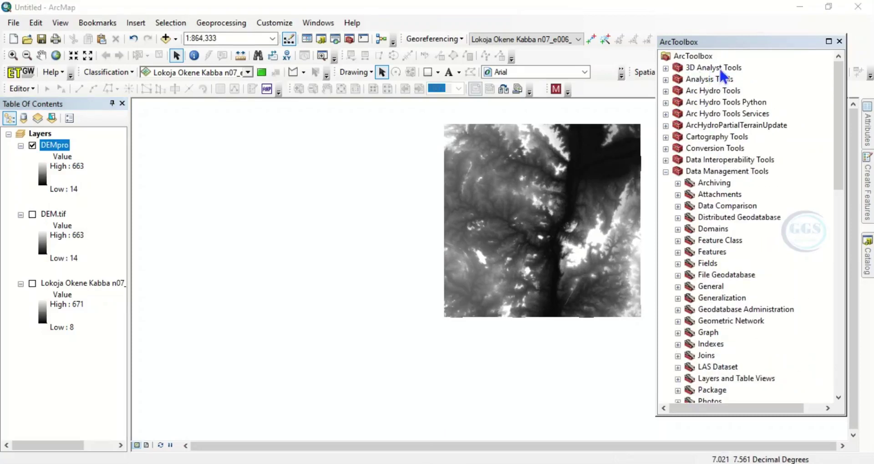
left_click(665, 68)
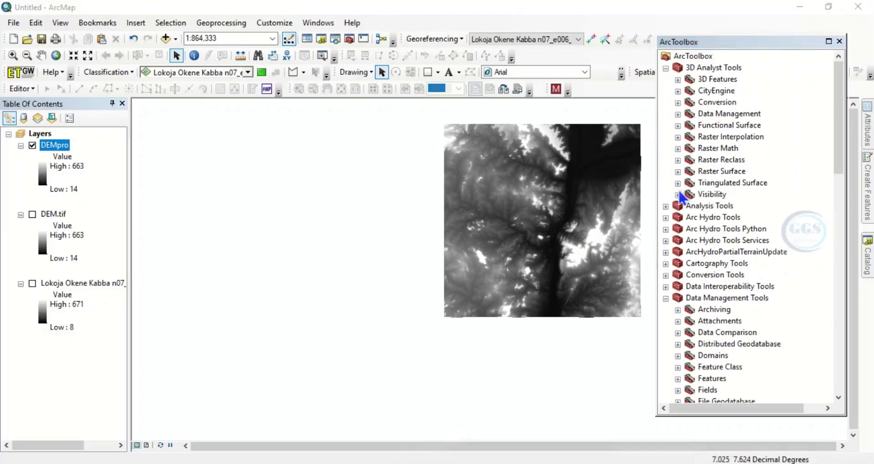
left_click(676, 102)
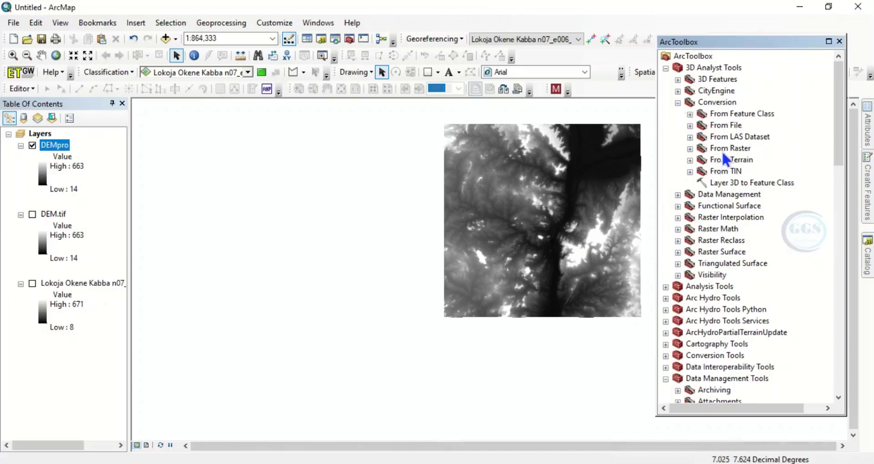
left_click(691, 149)
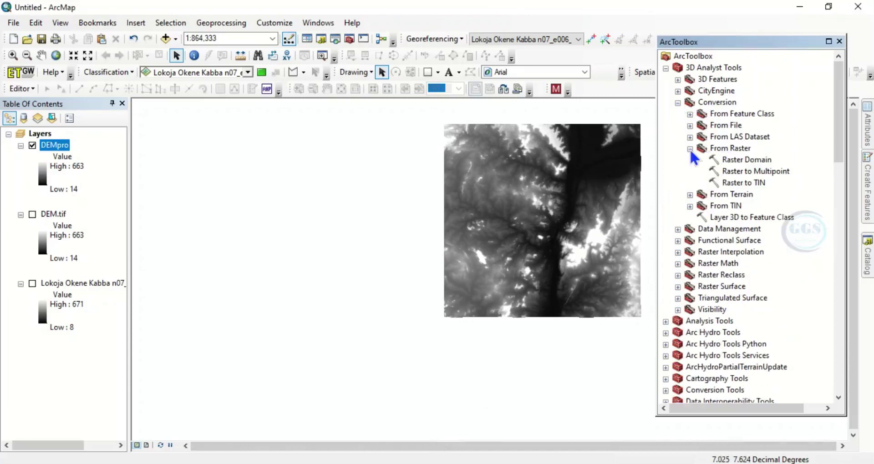
double_click(754, 181)
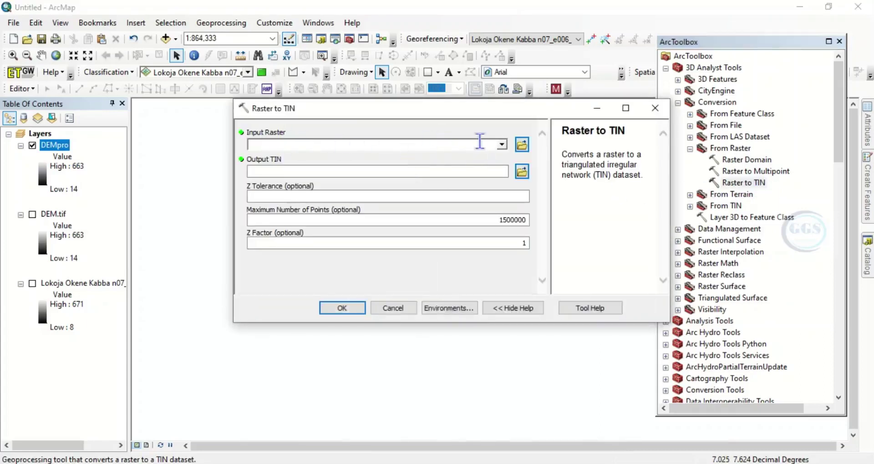
Step: Convert DEMpro to a TIN named TIN in EXERCISE with a Z tolerance of 1
left_click(502, 145)
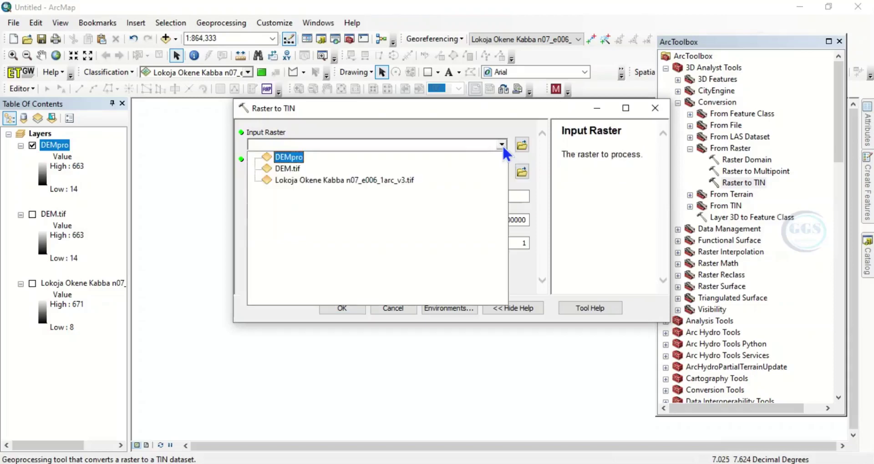
left_click(283, 159)
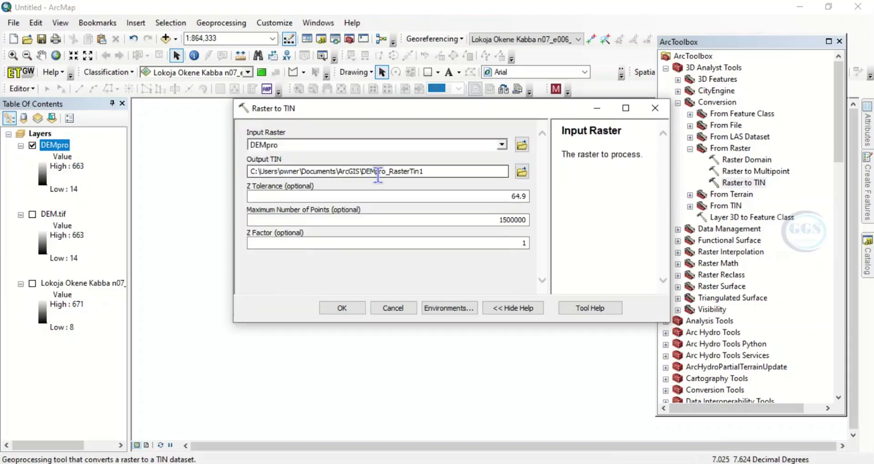
left_click(521, 172)
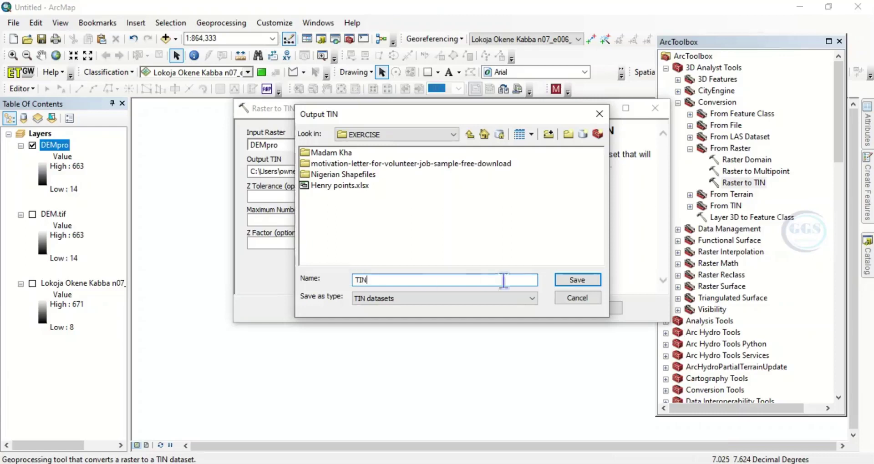
left_click(572, 281)
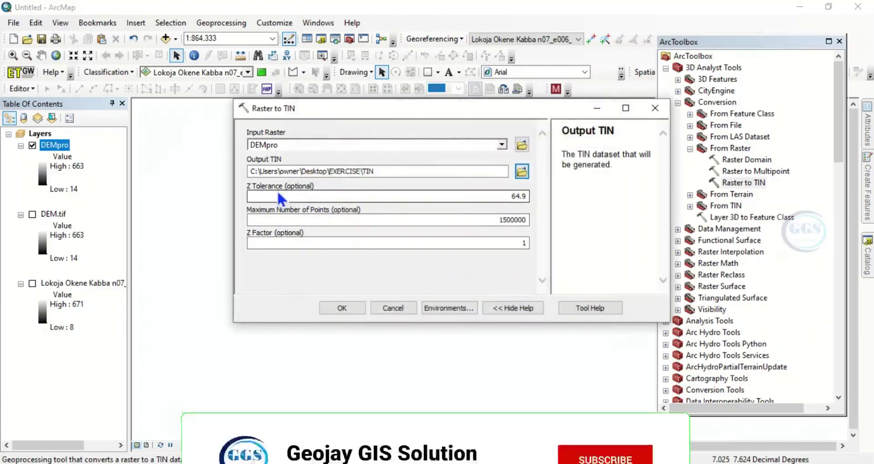
double_click(519, 196)
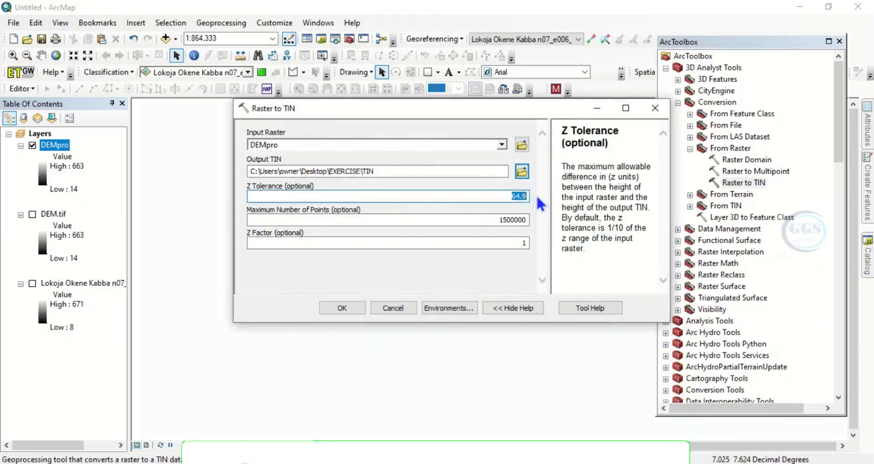
type("1")
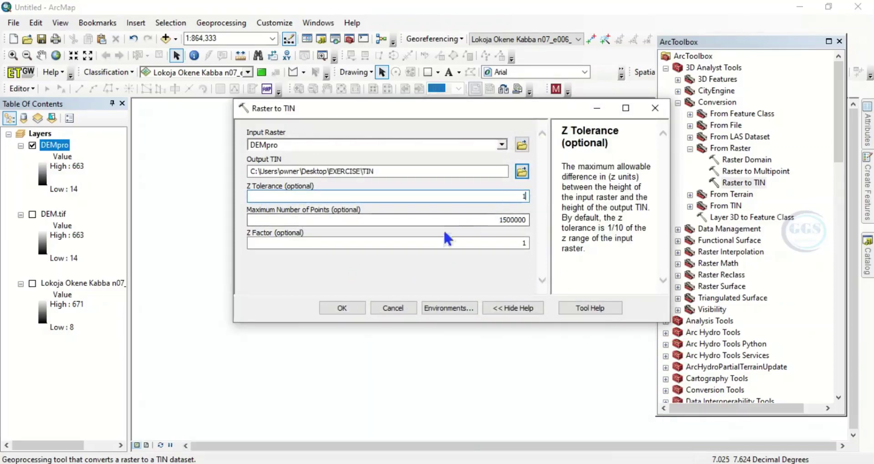
left_click(343, 306)
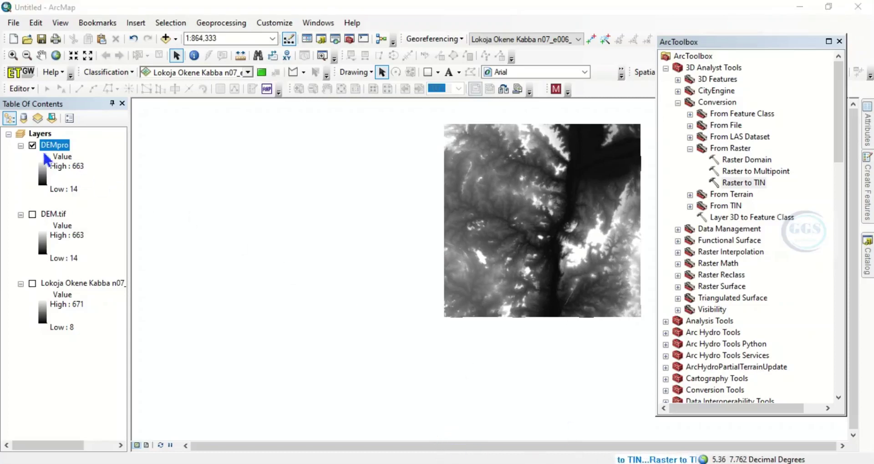
Step: Zoom the map to the DEMpro layer's extent so the new TIN layer displays
right_click(54, 144)
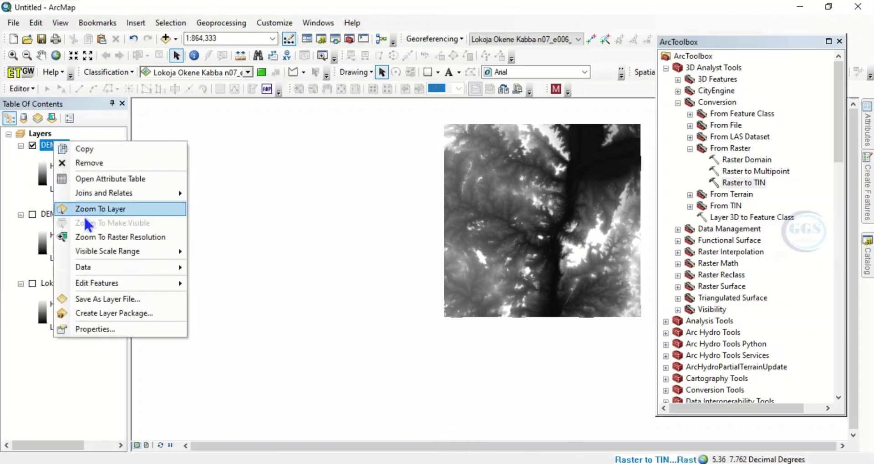
left_click(93, 210)
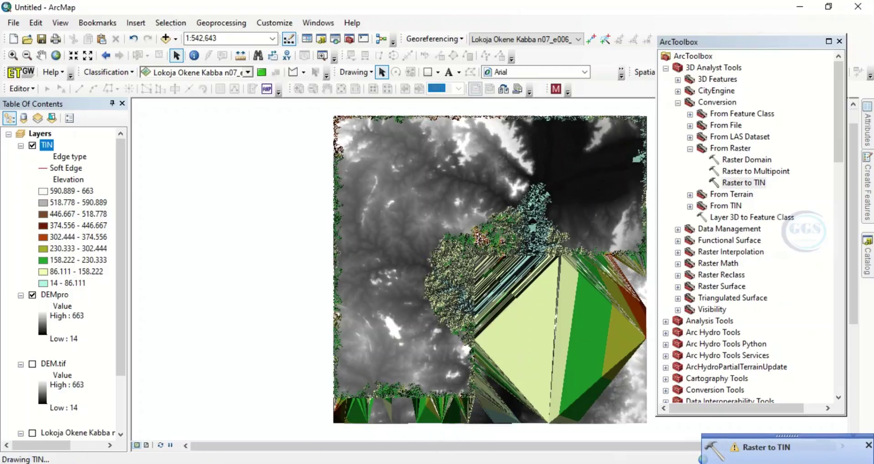
Step: Launch ArcScene 10.8 from the ArcGIS folder in the Windows Start menu
key("super")
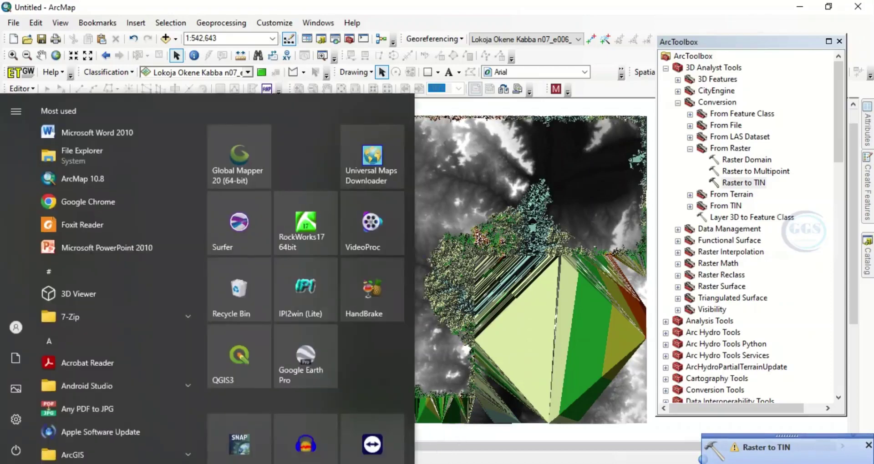
scroll(101, 414, "down", 2)
left_click(94, 409)
scroll(98, 400, "down", 5)
scroll(109, 391, "down", 2)
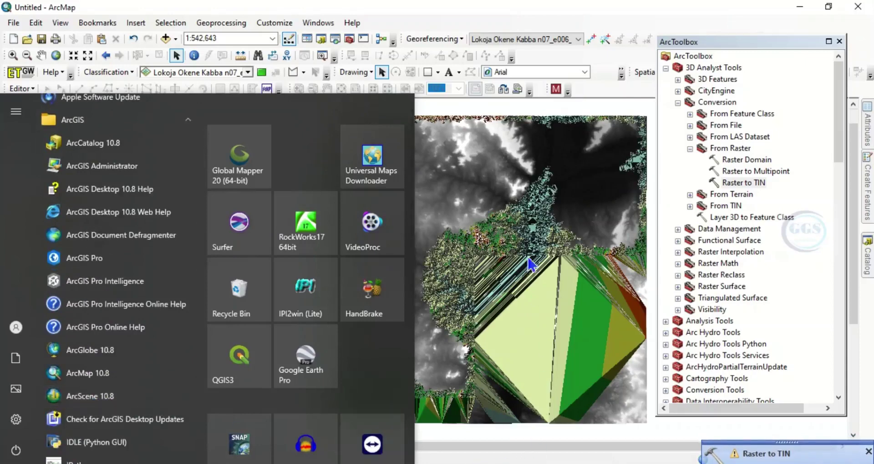
left_click(467, 14)
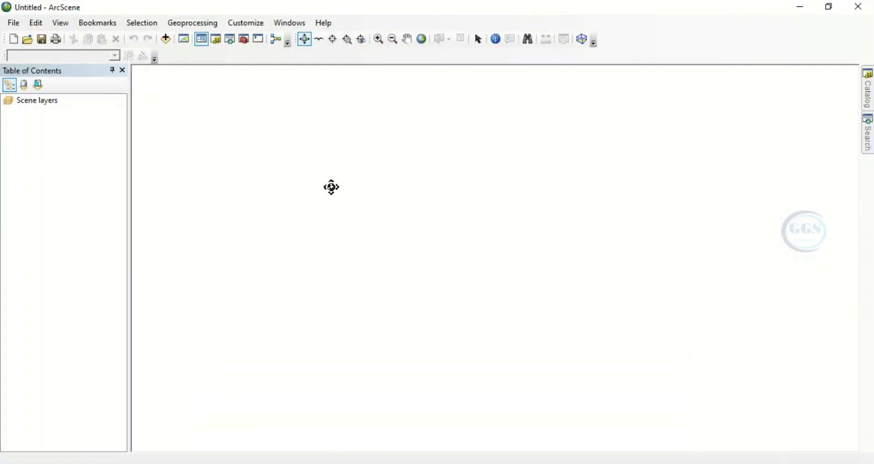
Step: Add the TIN dataset from the EXERCISE folder to the empty scene
left_click(166, 40)
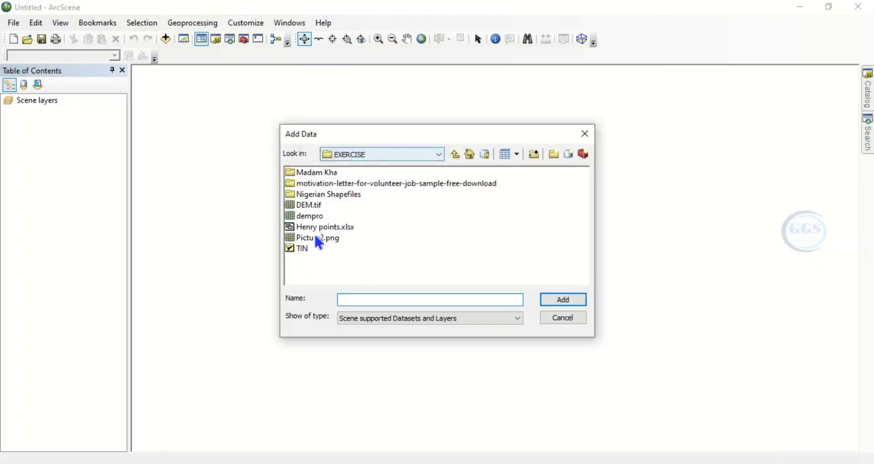
left_click(299, 250)
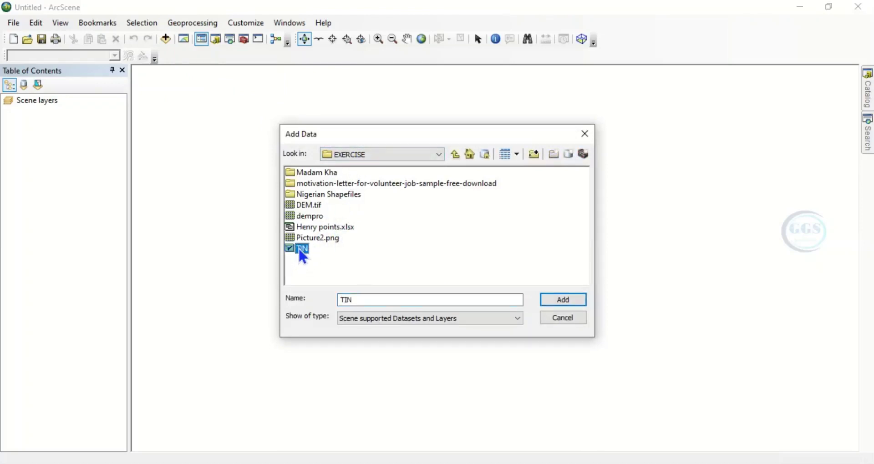
left_click(564, 300)
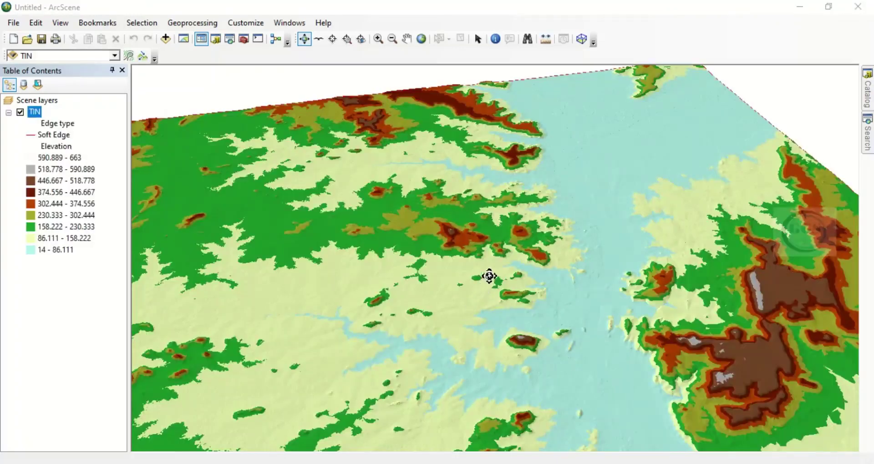
Step: Zoom out, then rotate and tilt the view so the whole TIN surface and its edges show
scroll(491, 262, "up", 2)
scroll(496, 253, "up", 3)
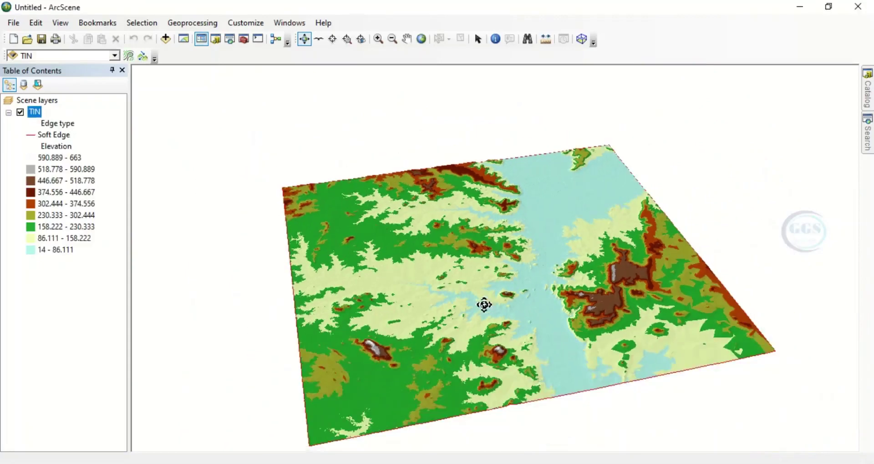
left_click_drag(484, 305, 504, 312)
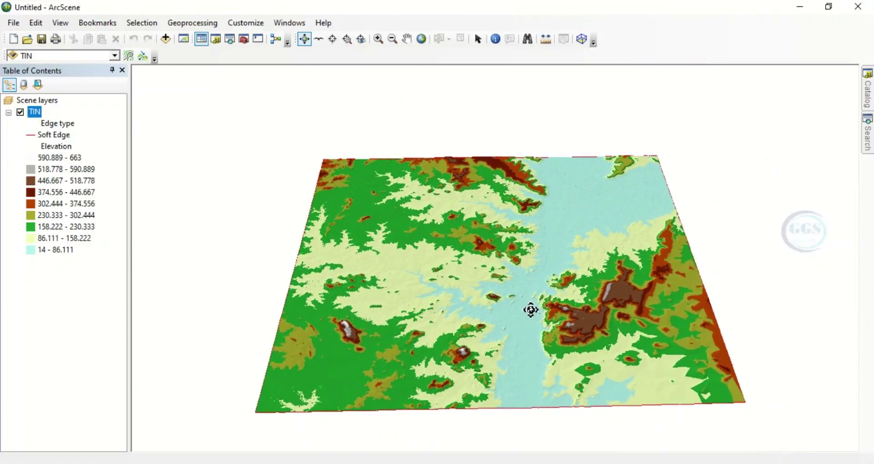
left_click_drag(532, 326, 483, 394)
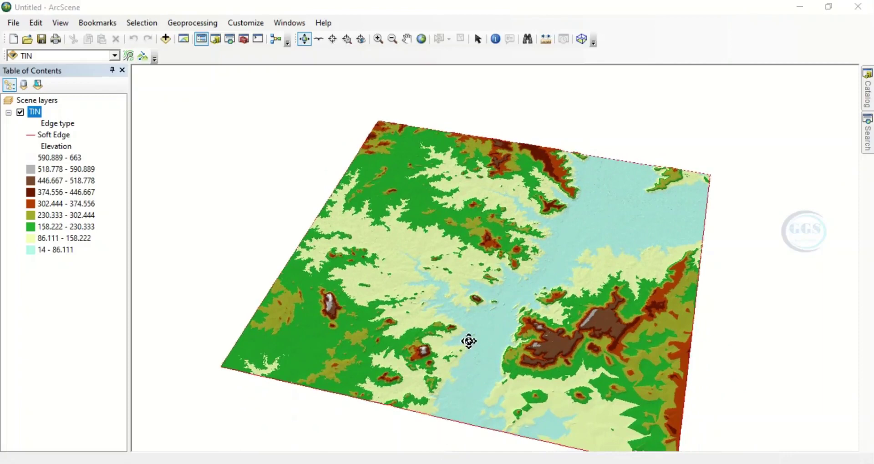
left_click_drag(476, 340, 461, 300)
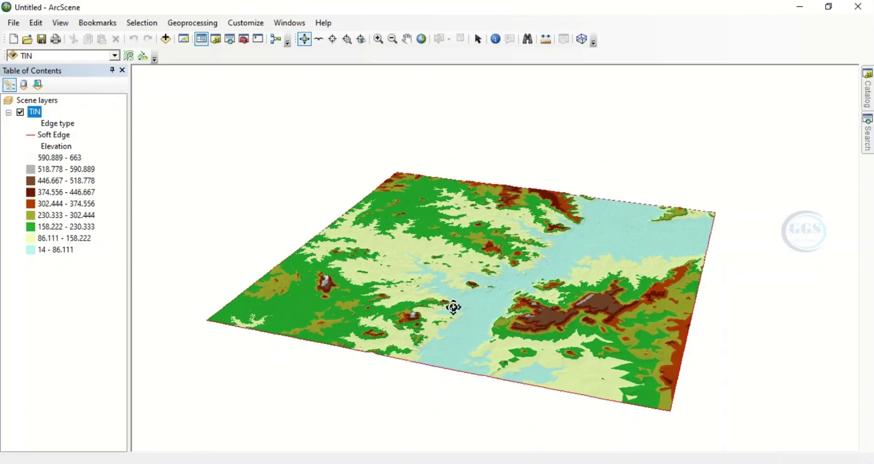
Step: Set the TIN layer's base-height elevation conversion factor to 10
right_click(38, 114)
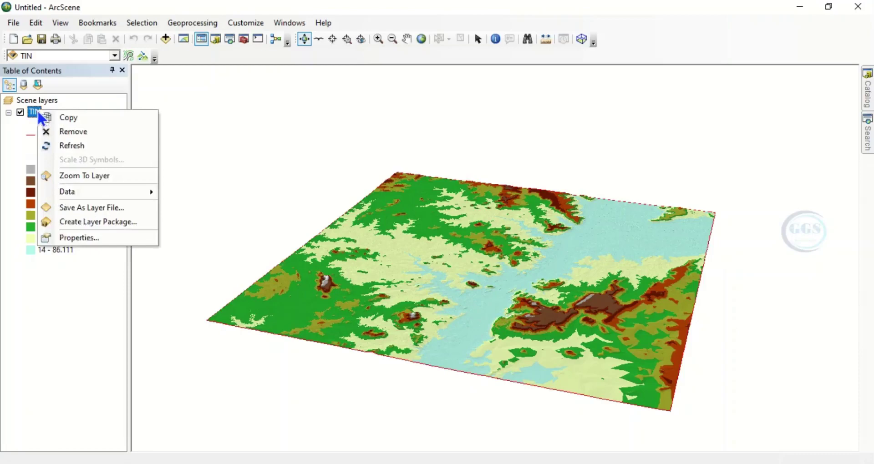
left_click(79, 238)
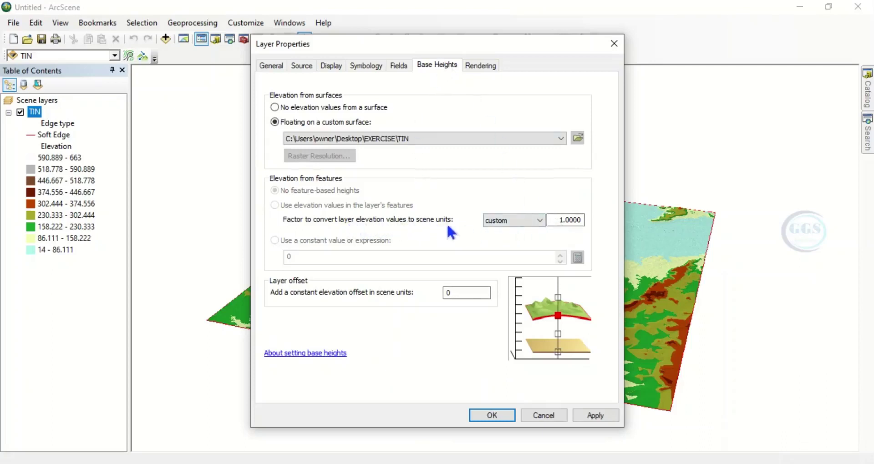
left_click(561, 220)
type("0")
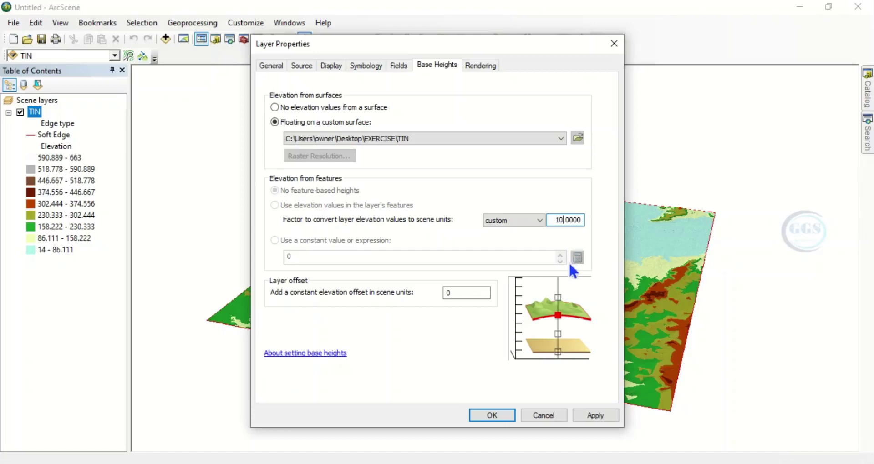
left_click(508, 417)
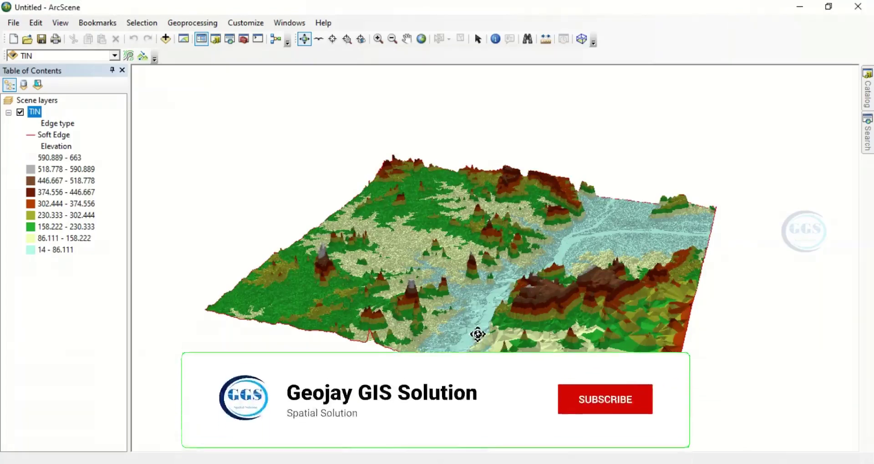
Step: Rotate and zoom in for a closer, more top-down view of the exaggerated terrain
left_click_drag(488, 336, 513, 352)
scroll(501, 330, "down", 5)
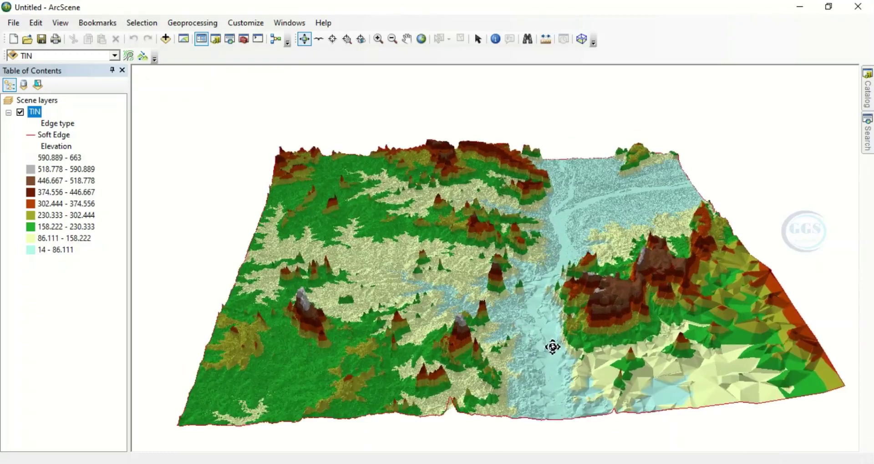
left_click_drag(517, 343, 527, 280)
left_click_drag(523, 318, 440, 312)
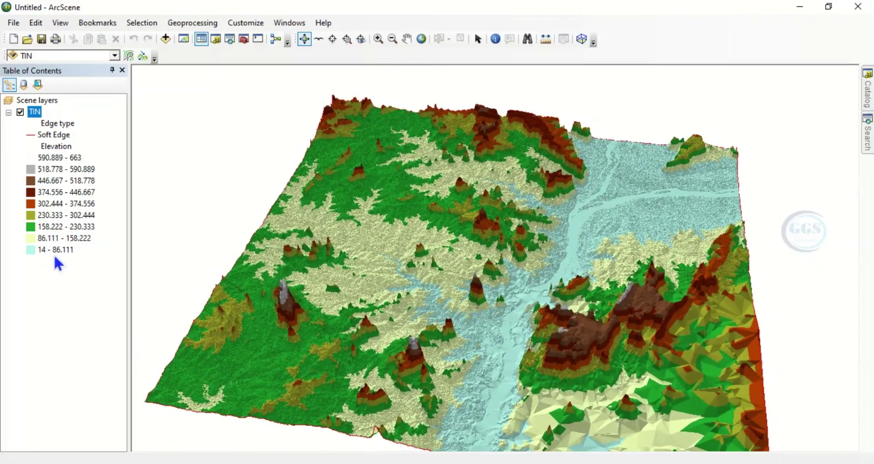
Step: Change the fill colour of the 14 - 86.111 elevation class to bright sky blue
double_click(32, 255)
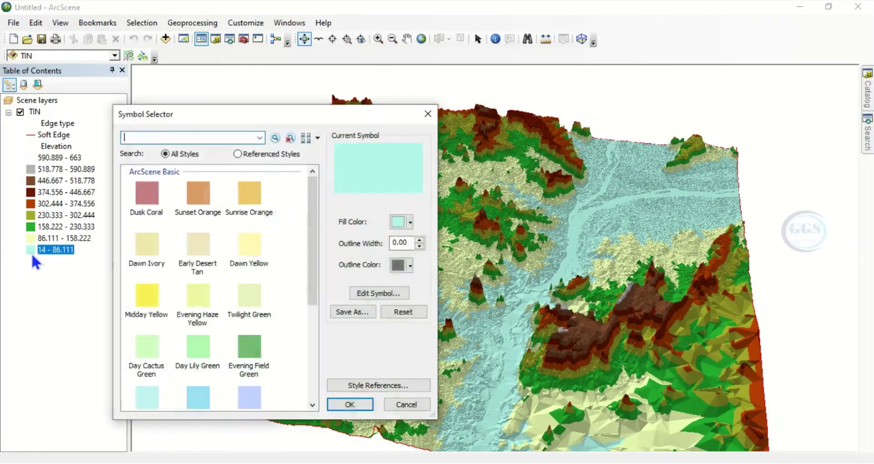
left_click(411, 222)
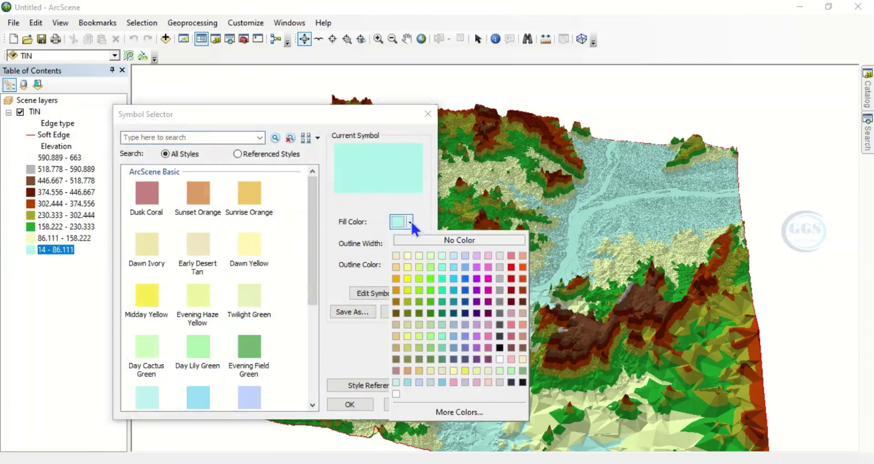
left_click(453, 278)
left_click(353, 405)
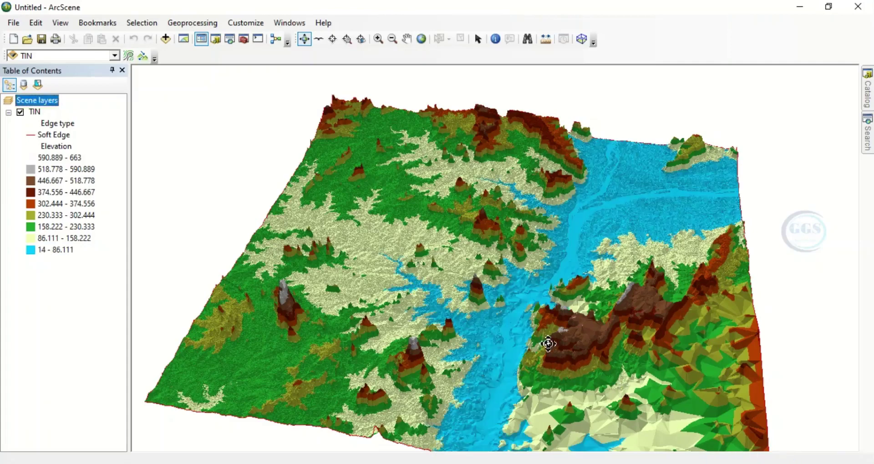
Step: Orbit and zoom around the terrain down to a low, near-horizontal view of the blue river valley
left_click_drag(507, 326, 486, 322)
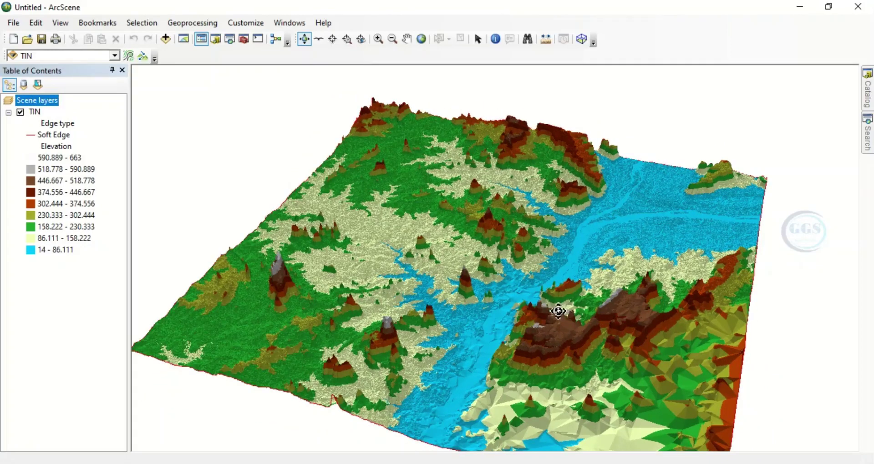
left_click_drag(558, 311, 603, 317)
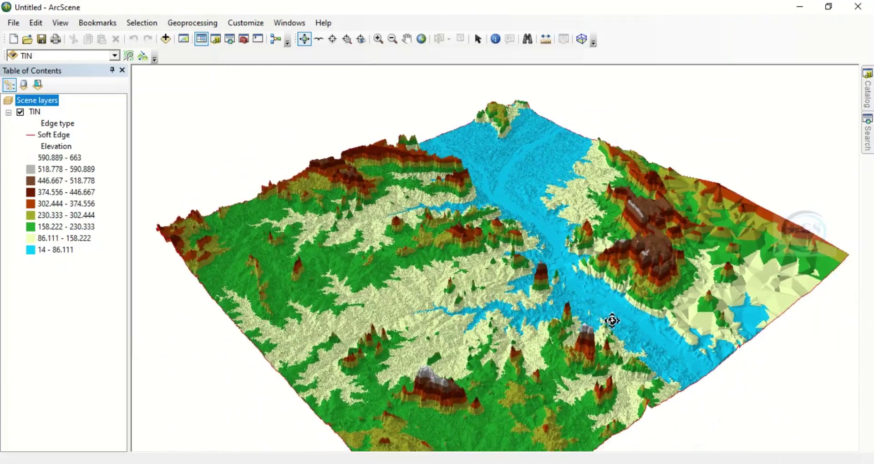
scroll(622, 312, "down", 3)
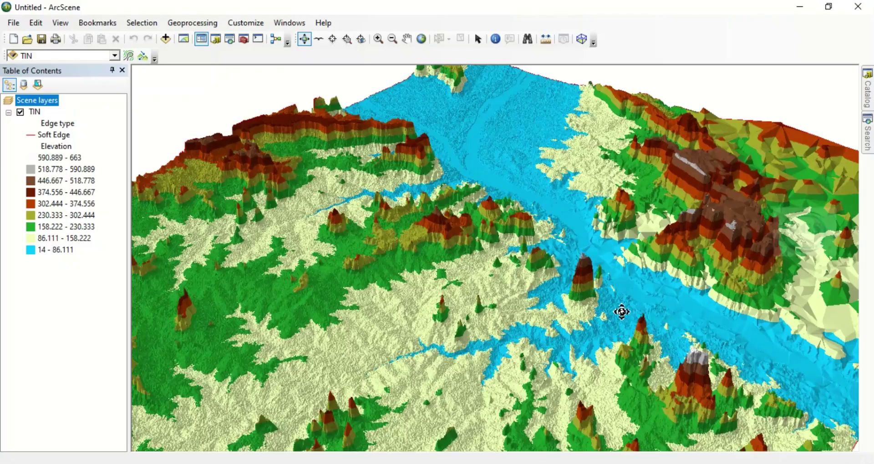
left_click_drag(504, 313, 400, 301)
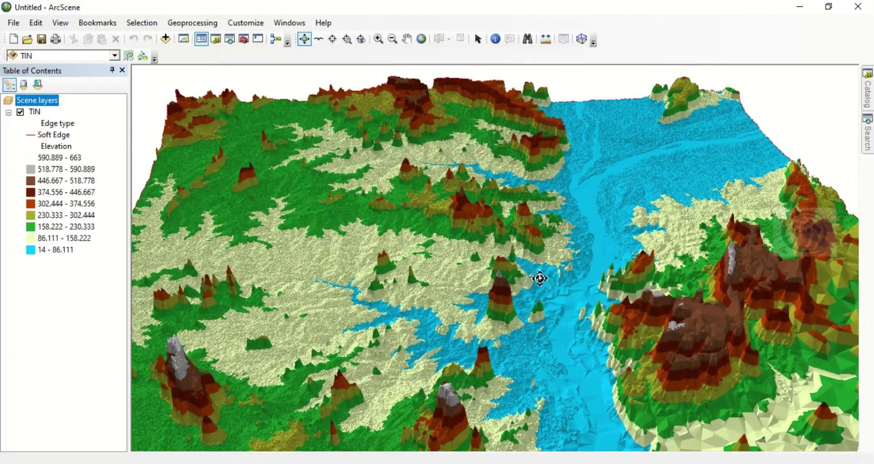
left_click_drag(538, 277, 531, 269)
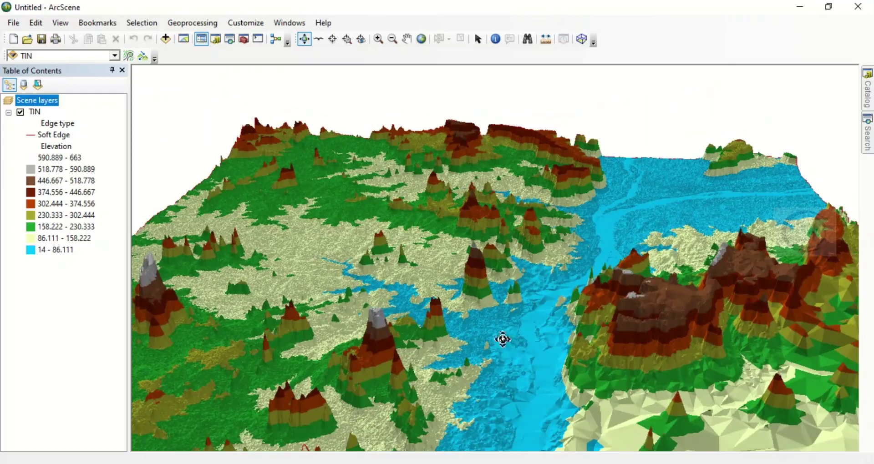
mouse_move(499, 340)
left_mouse_down()
mouse_move(488, 355)
mouse_move(496, 357)
mouse_move(526, 316)
mouse_move(553, 318)
mouse_move(536, 332)
mouse_move(490, 333)
mouse_move(380, 304)
mouse_move(492, 334)
mouse_move(429, 348)
mouse_move(404, 328)
mouse_move(523, 337)
mouse_move(487, 353)
mouse_move(433, 341)
mouse_move(504, 338)
mouse_move(514, 345)
left_mouse_up()
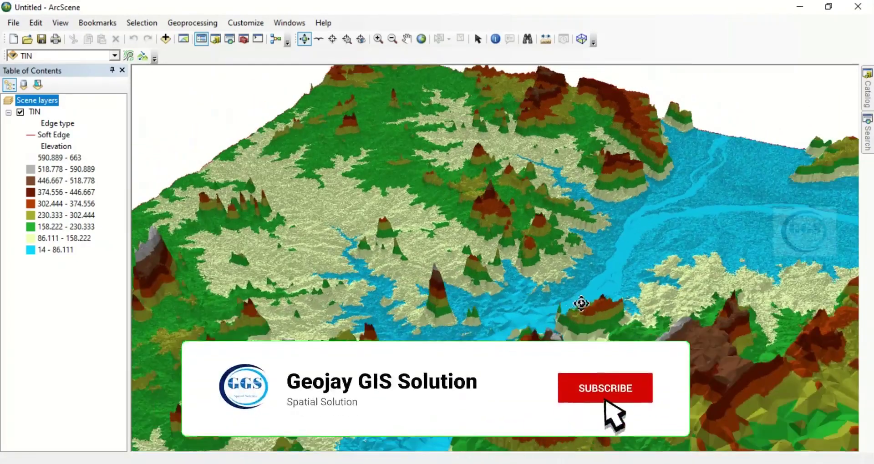
left_click_drag(581, 303, 680, 254)
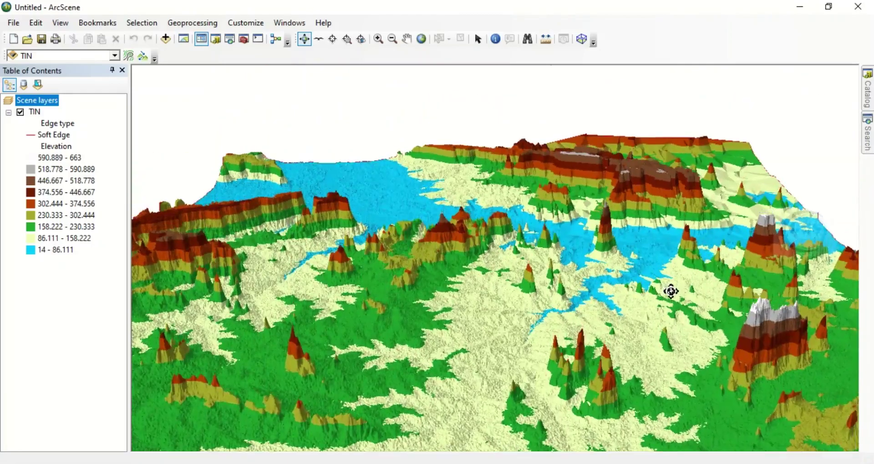
left_click_drag(671, 292, 559, 291)
left_click_drag(581, 322, 527, 329)
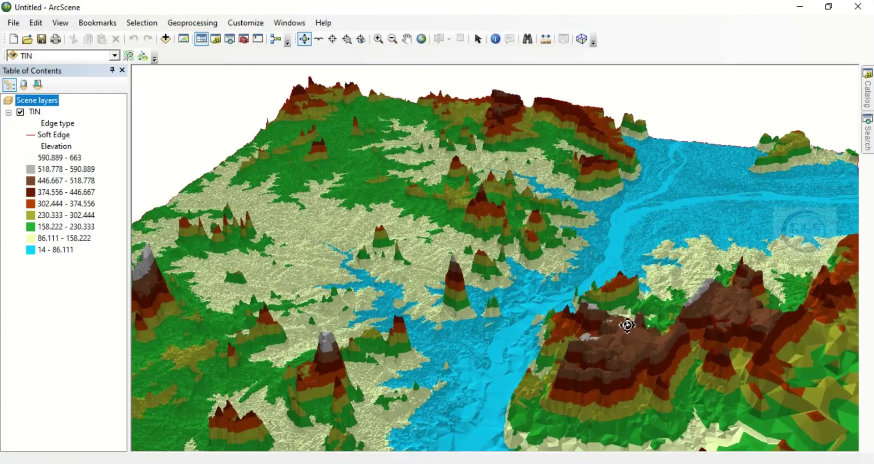